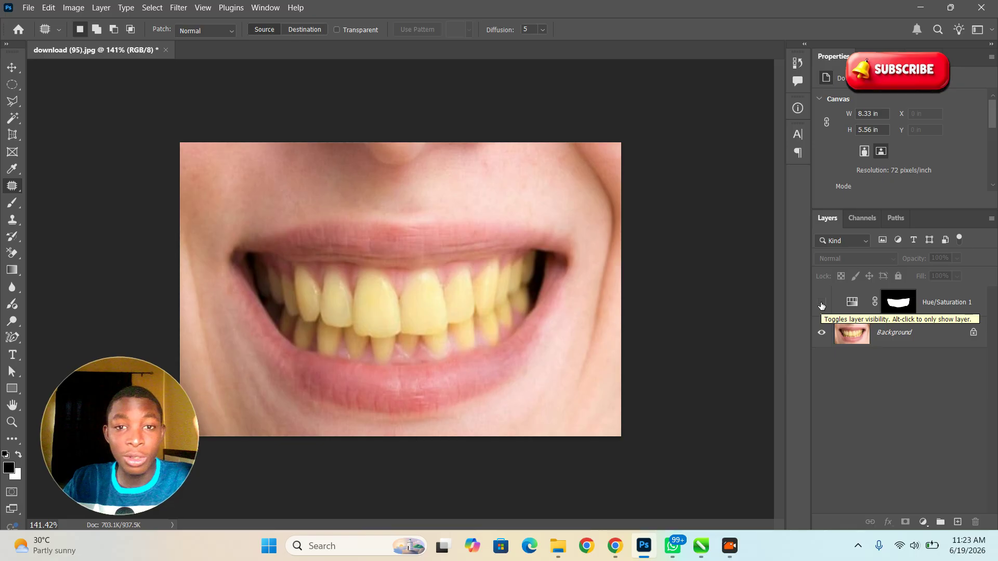
Show the Hue/Saturation 1 layer to view the whitened teeth, and select that layer
left_click(821, 304)
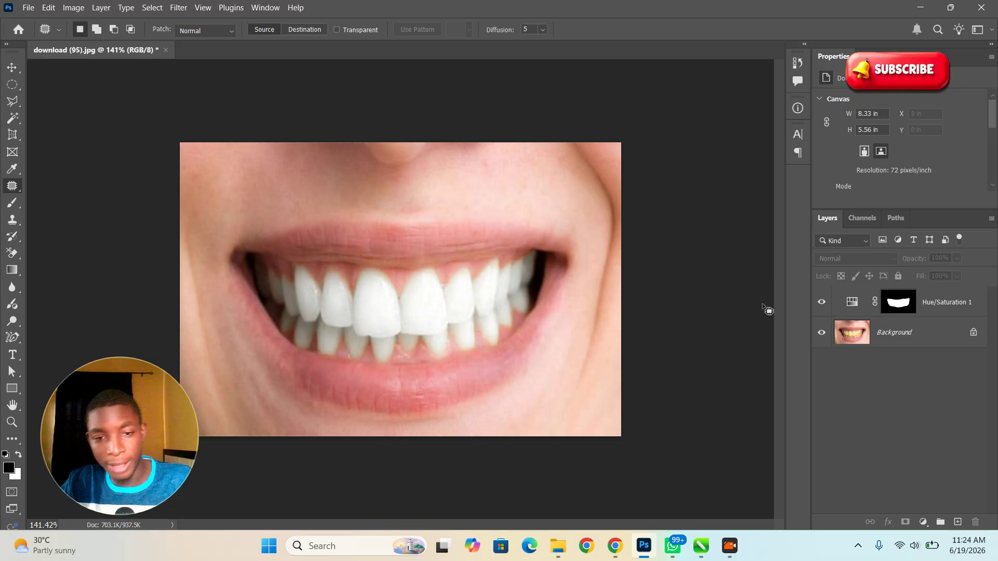
left_click(967, 302)
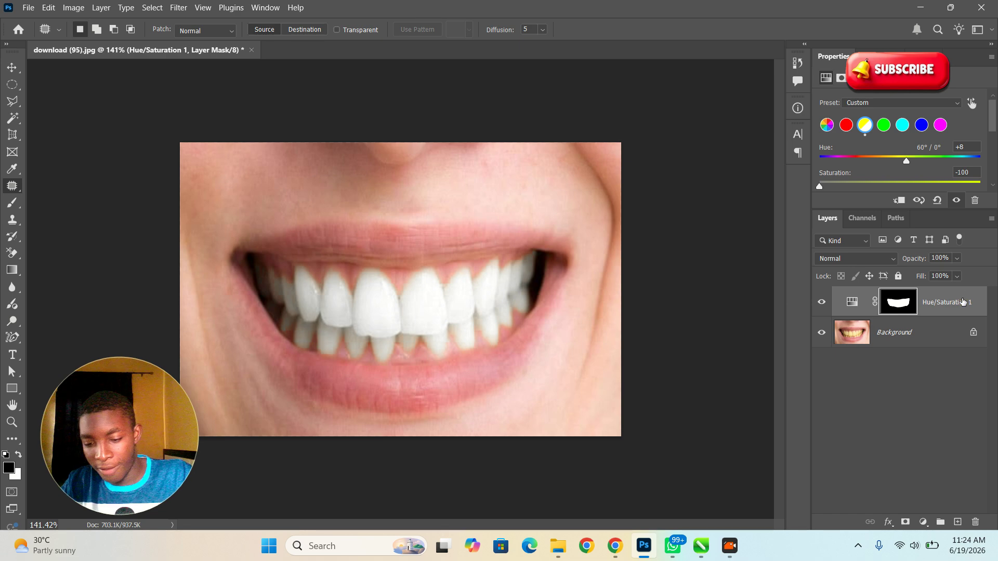
Switch to File Explorer and select the image download (95) in the Downloads folder
left_click(558, 546)
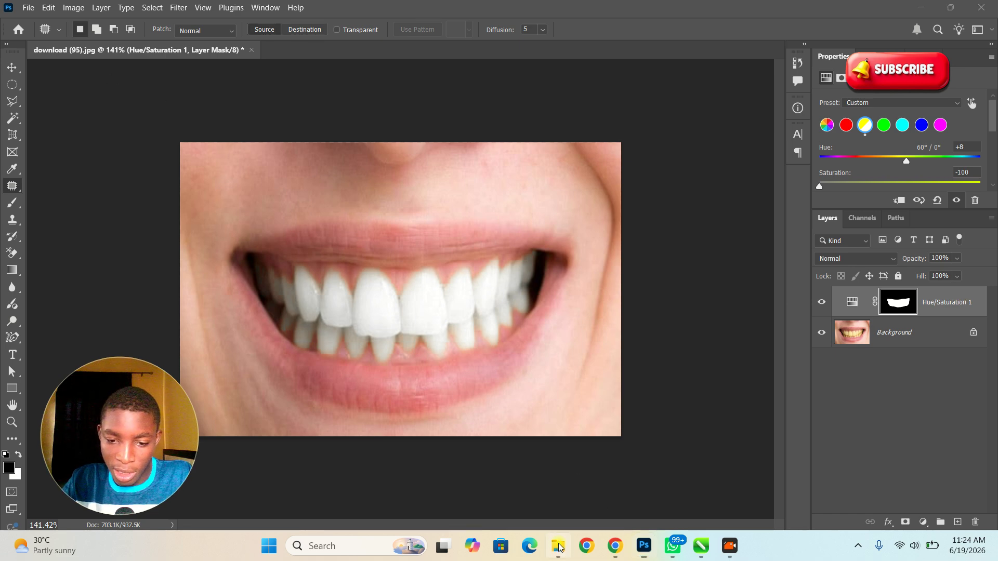
scroll(750, 361, "down", 5)
scroll(751, 364, "down", 10)
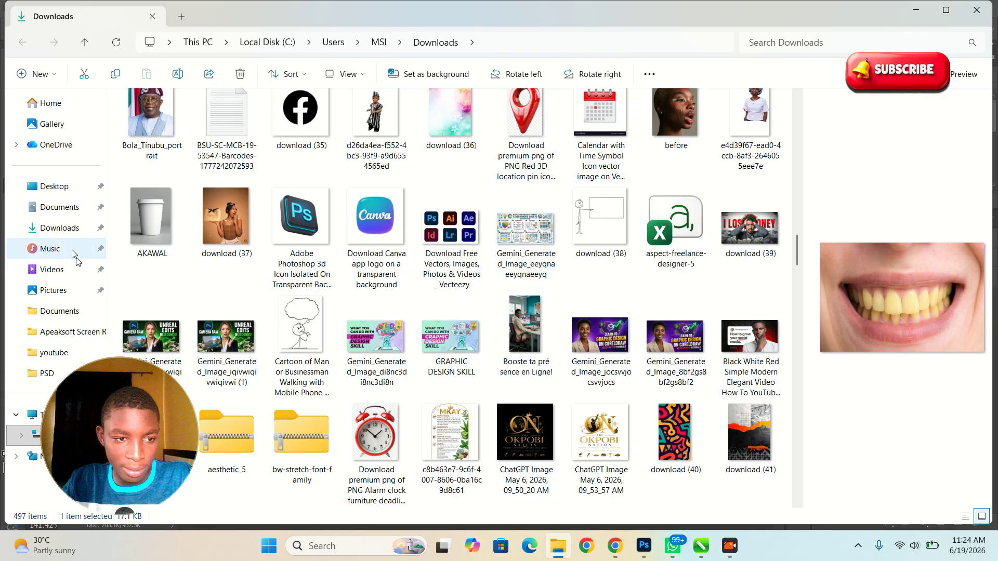
left_click(65, 229)
scroll(773, 279, "down", 15)
scroll(775, 280, "down", 20)
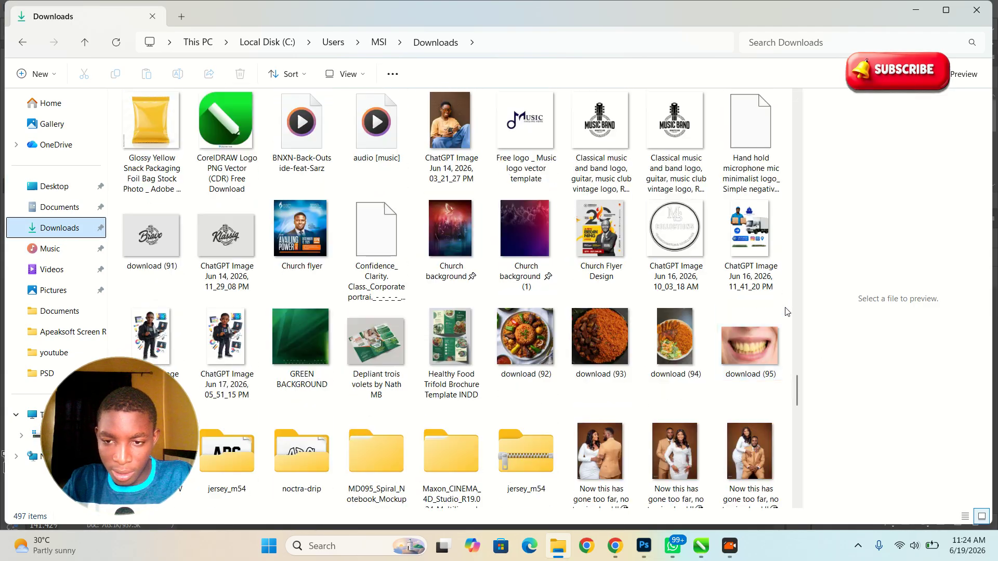
left_click(759, 345)
Try to open download (95) as a separate document in Photoshop alongside the edited one
left_click_drag(752, 339, 324, 47)
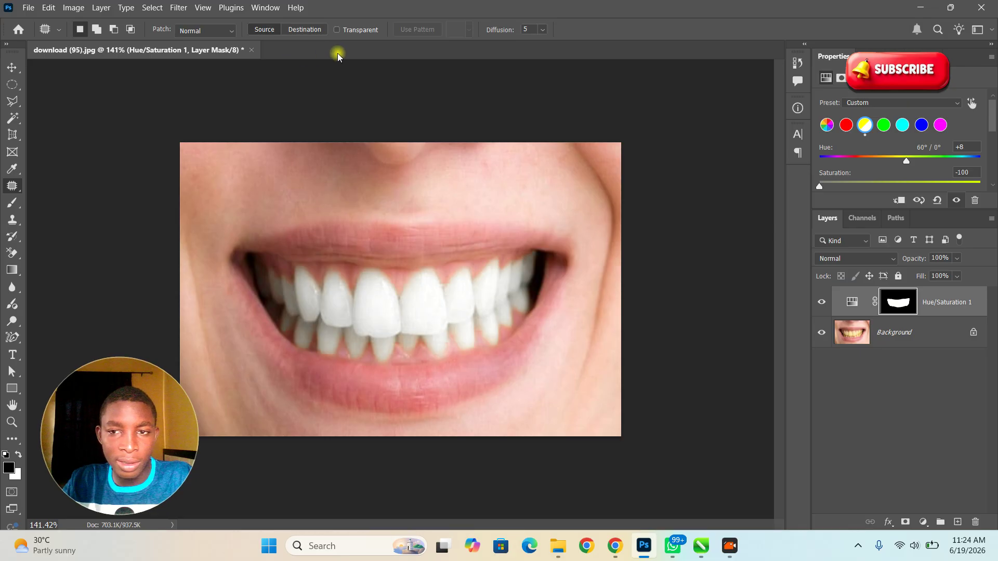
key("alt+Tab")
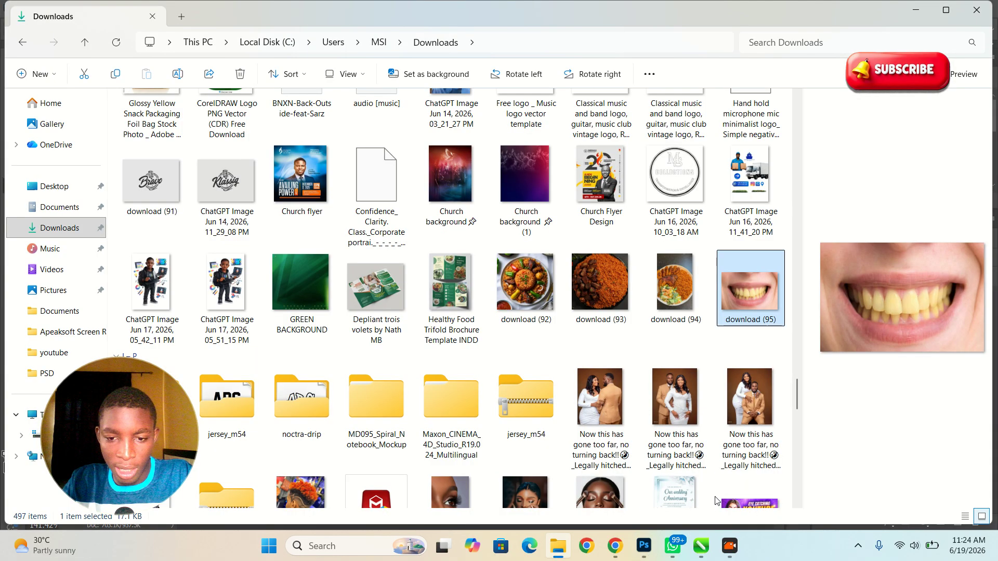
left_click_drag(760, 301, 352, 51)
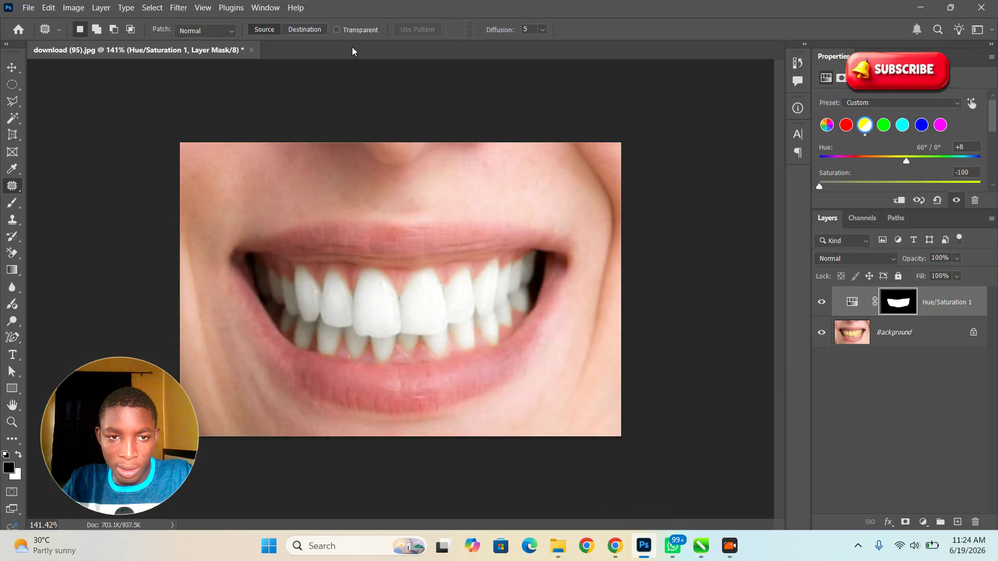
Close the edited download (95).jpg without saving, and reopen the original from the Downloads folder in Photoshop
left_click(252, 50)
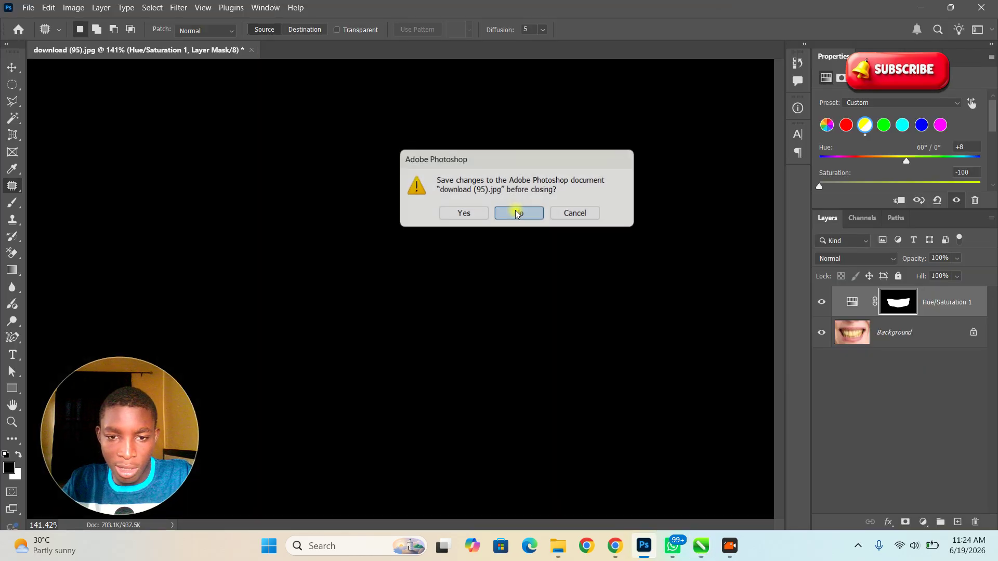
left_click(519, 214)
key("alt+Tab")
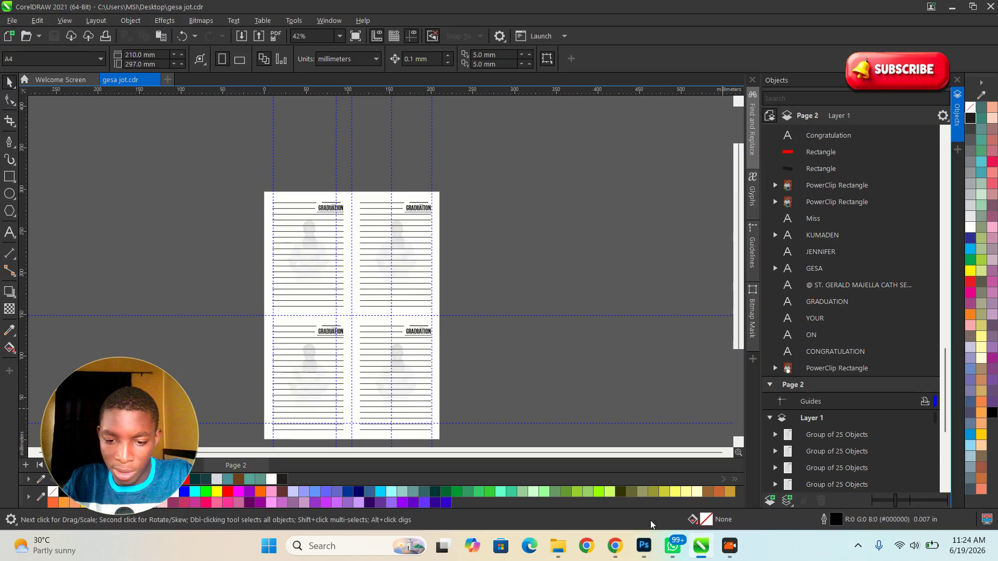
left_click(558, 546)
left_click_drag(740, 231, 36, 124)
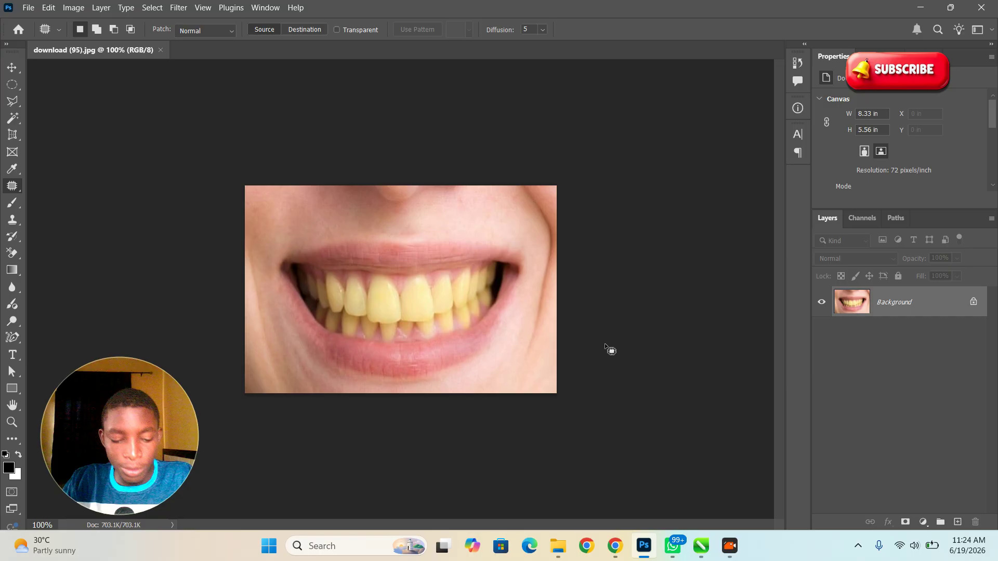
Try to outline the teeth with the Polygonal Lasso tool
key("z")
left_click_drag(398, 325, 386, 356)
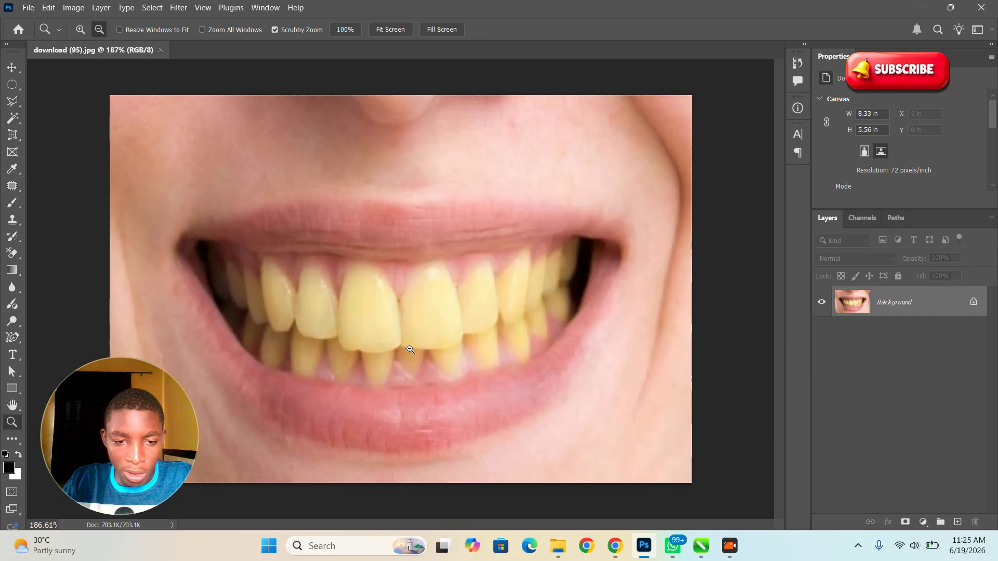
key("j")
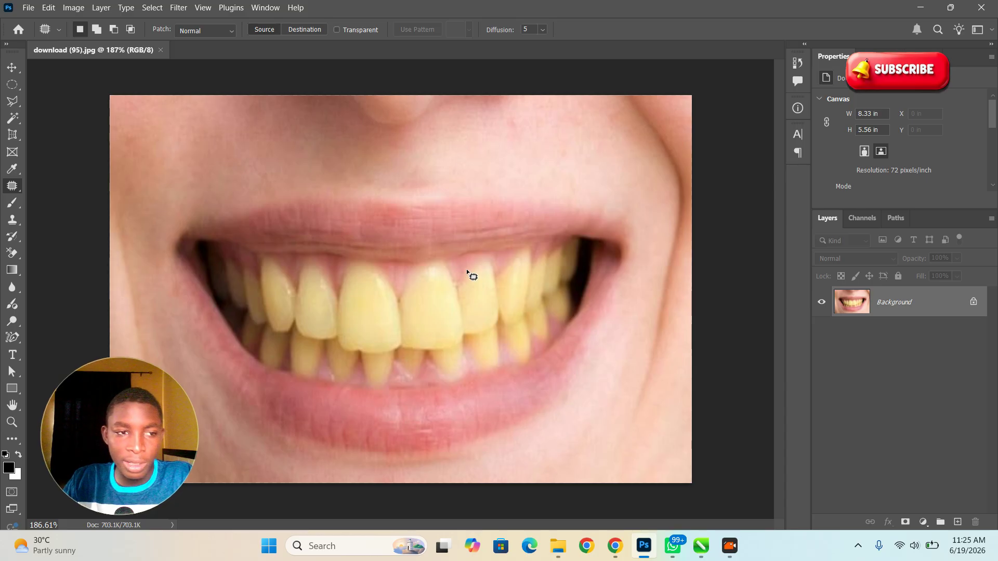
key("l")
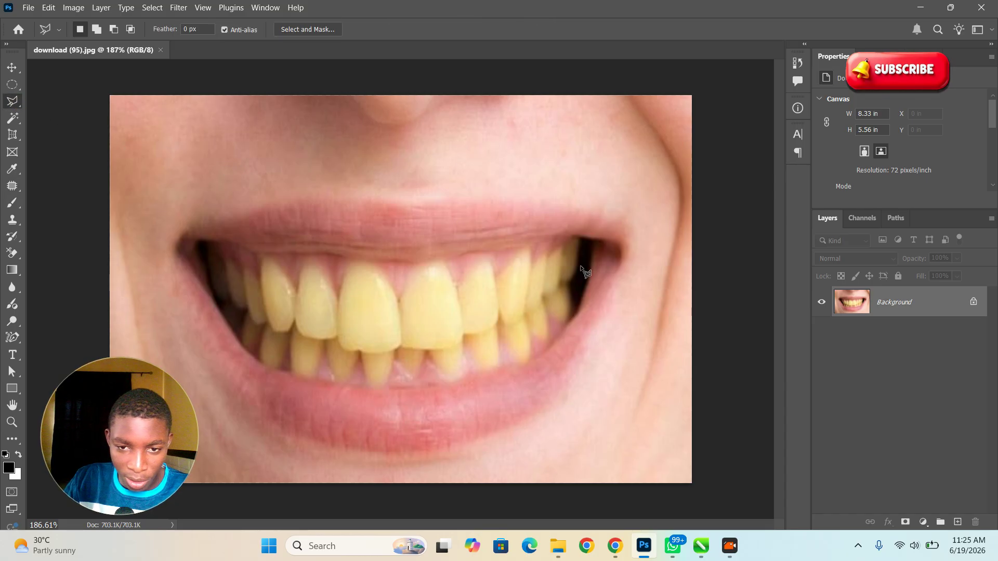
left_click(579, 241)
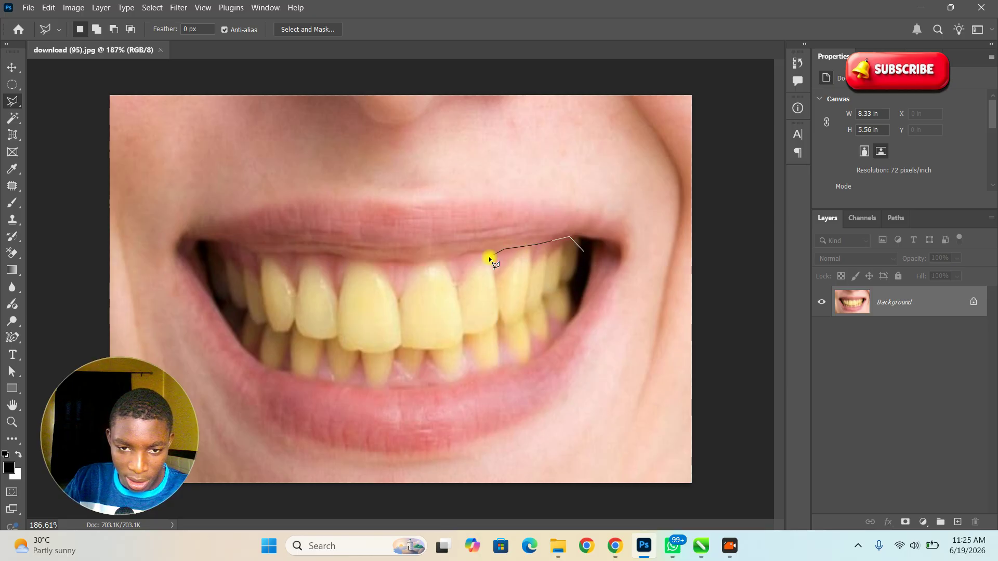
left_click(447, 265)
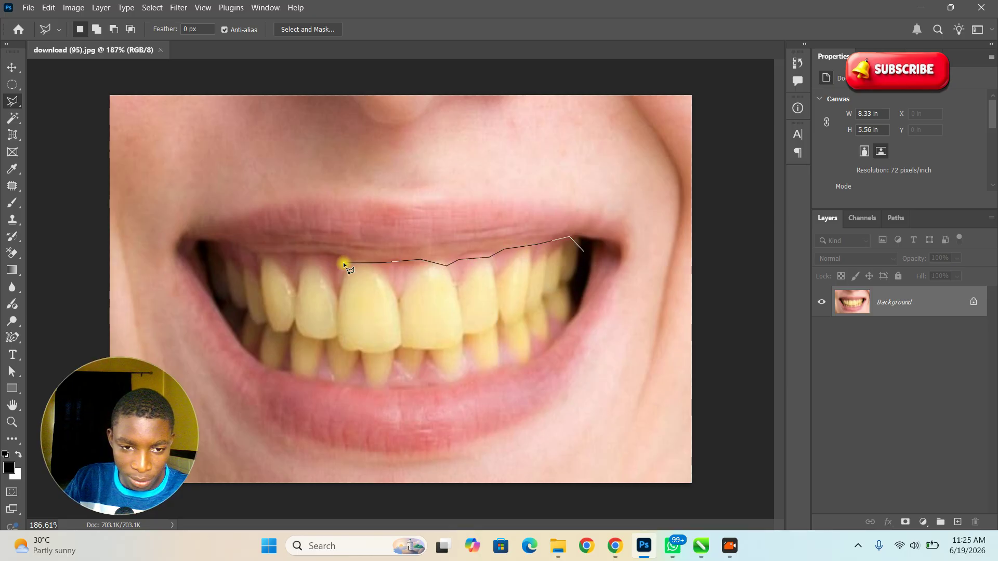
left_click(206, 251)
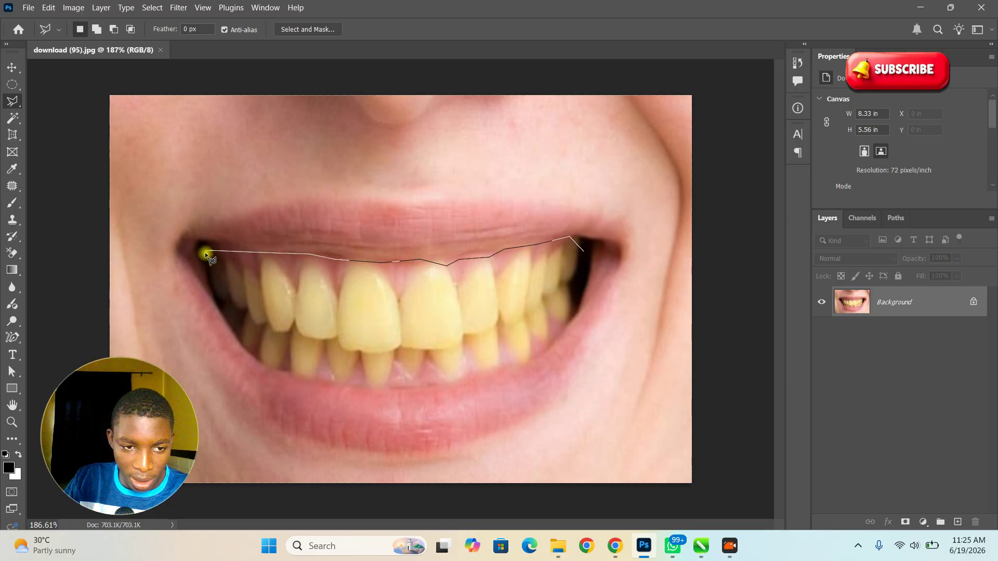
left_click(210, 286)
left_click(245, 354)
left_click(252, 358)
double_click(342, 387)
left_click(471, 204)
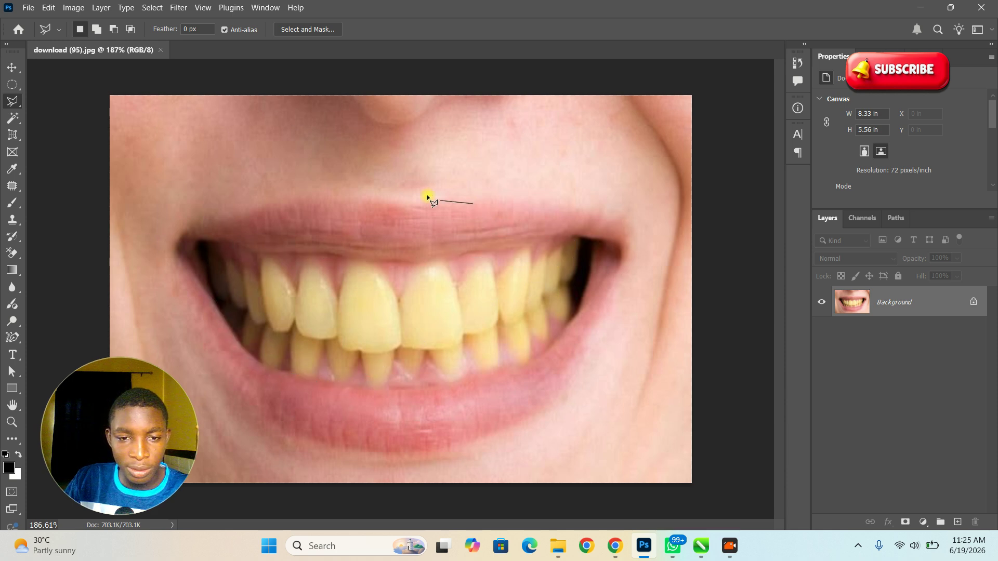
double_click(523, 217)
left_click(486, 216)
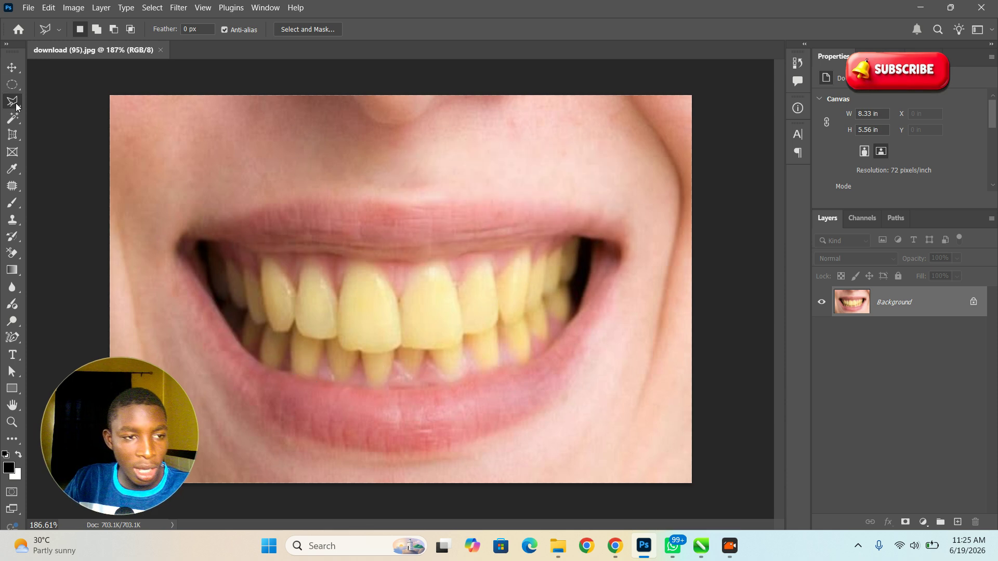
Select all the teeth with the Lasso tool, outlining the left half and adding the right half to the selection
right_click(16, 106)
left_click(60, 114)
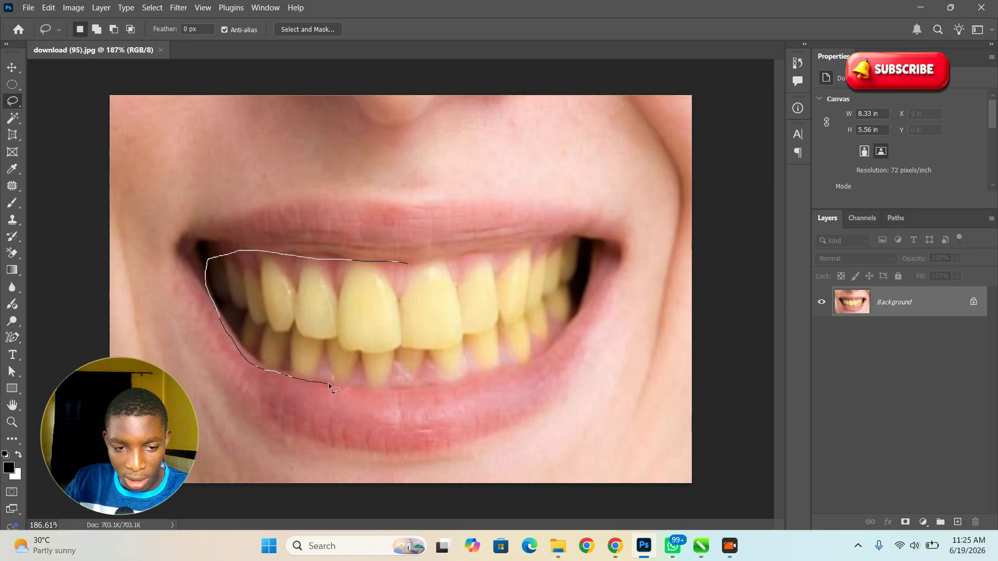
left_click_drag(397, 382, 409, 385)
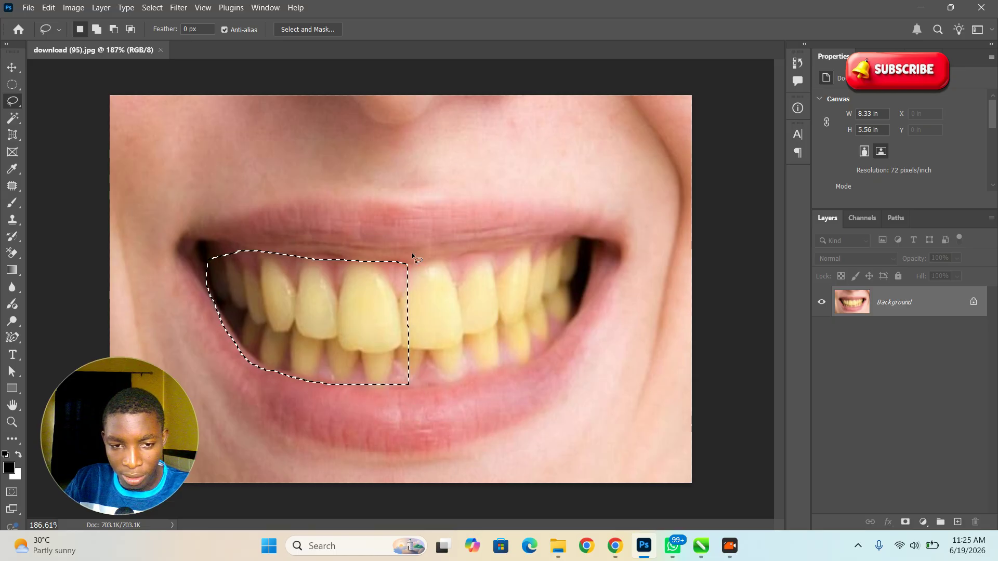
key("shift")
left_click_drag(403, 262, 460, 258)
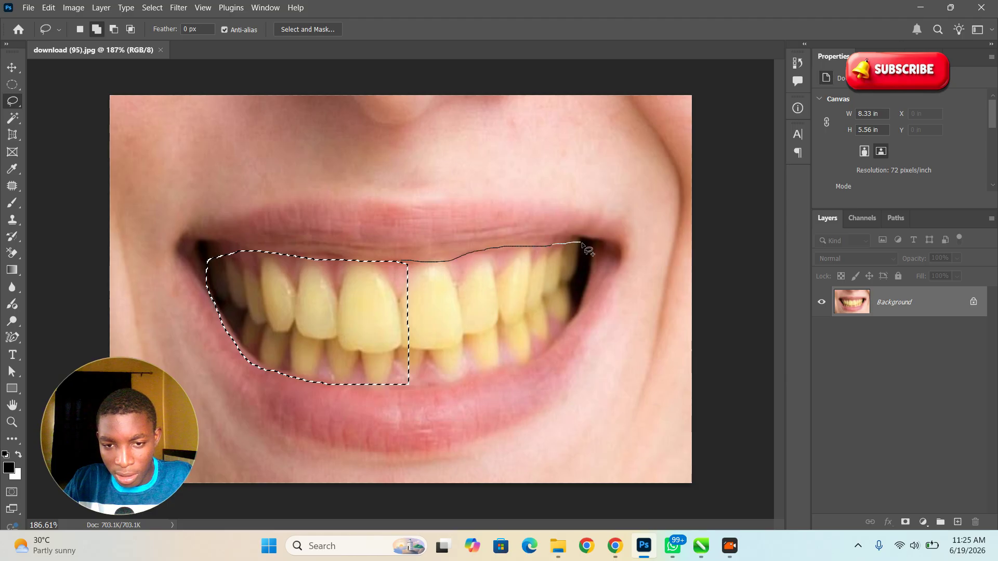
left_click_drag(437, 375, 409, 383)
mouse_move(540, 346)
left_mouse_down()
mouse_move(500, 367)
mouse_move(389, 384)
left_mouse_up()
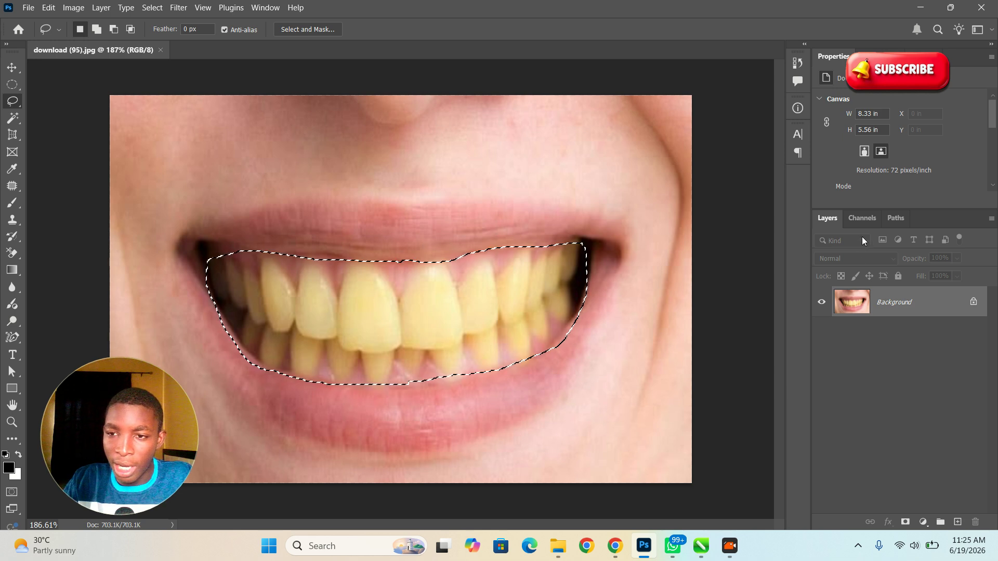
Add a Hue/Saturation adjustment layer masked to the selected teeth and select it
mouse_move(875, 55)
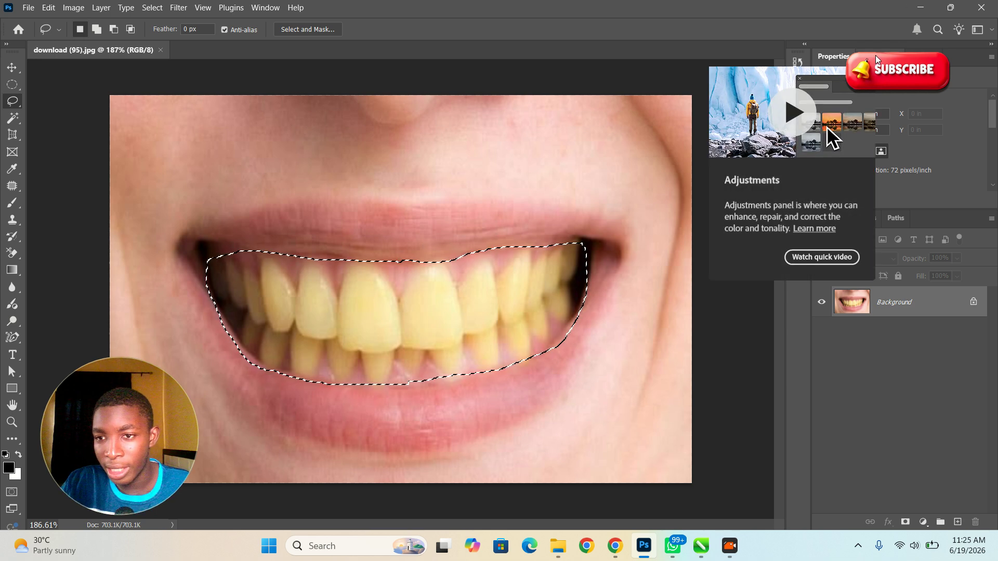
left_click(875, 55)
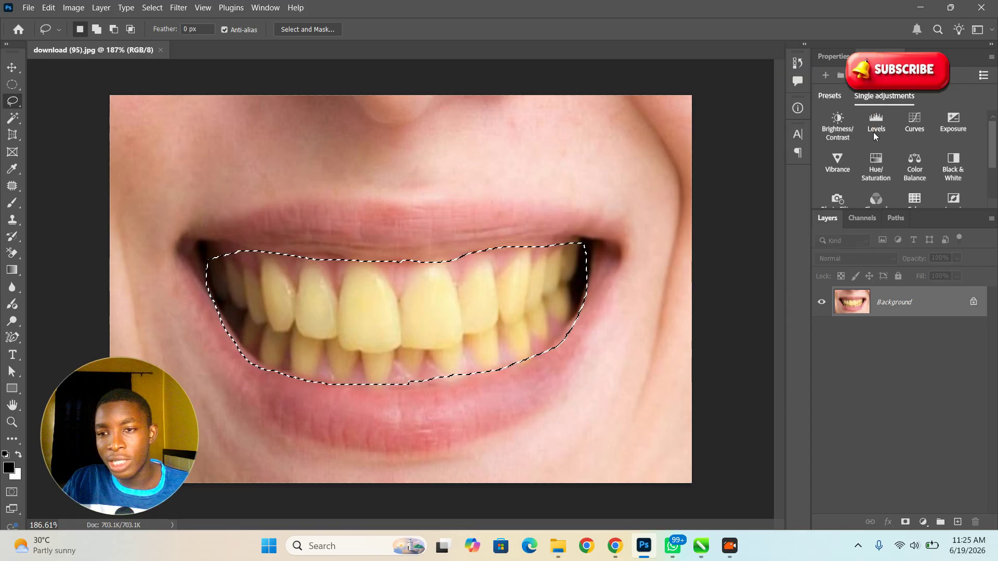
left_click(270, 9)
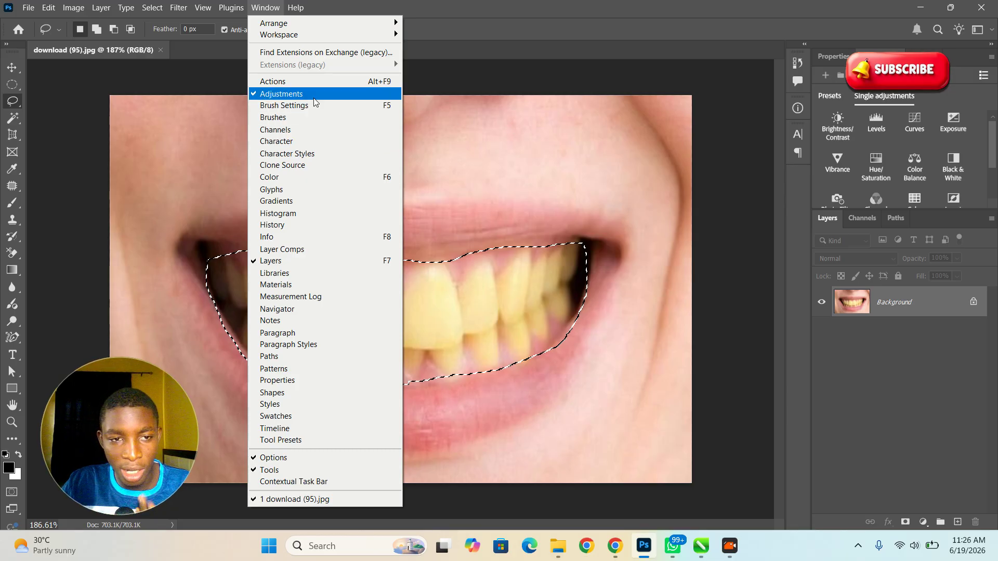
left_click(476, 136)
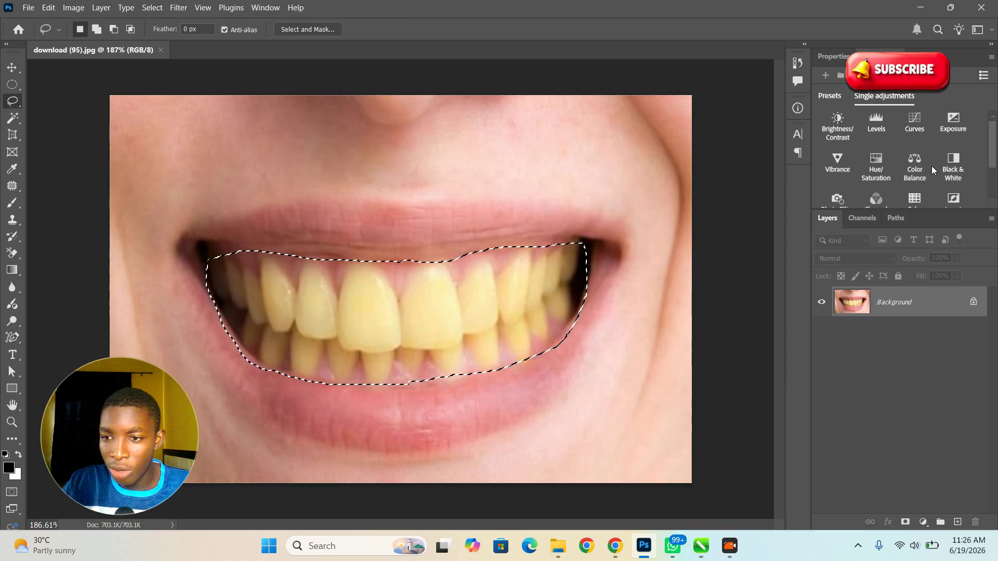
left_click(877, 168)
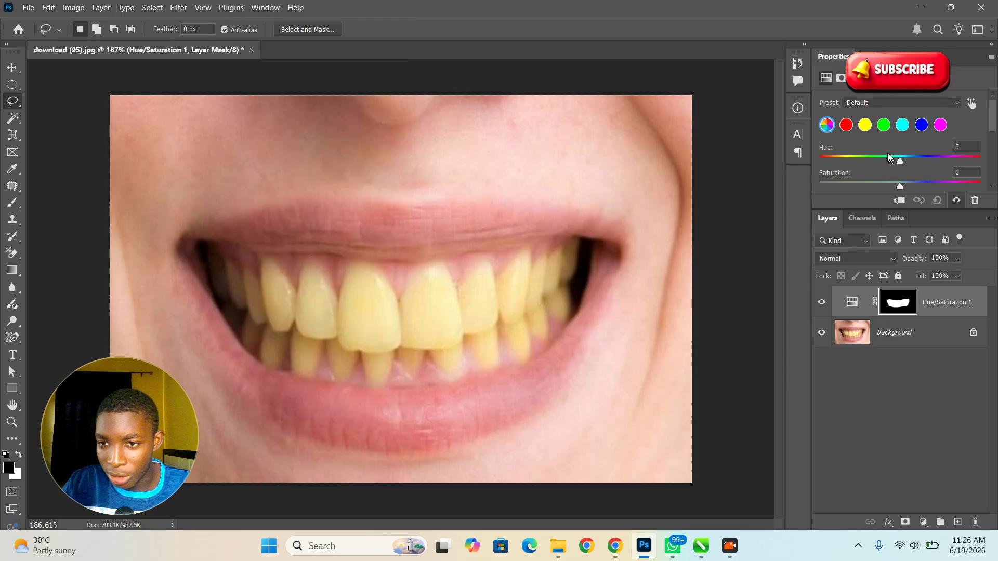
scroll(888, 153, "down", 3)
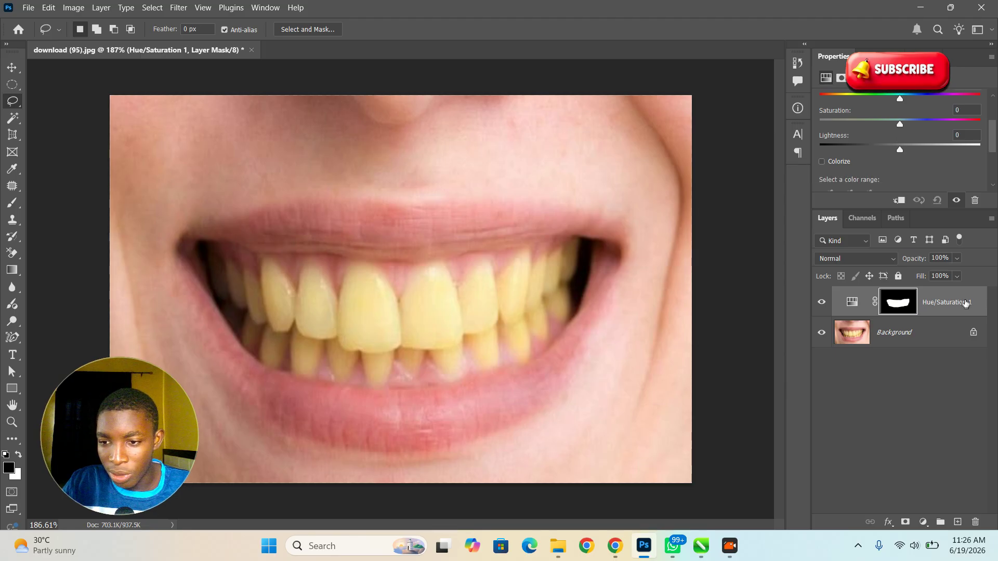
left_click(964, 303)
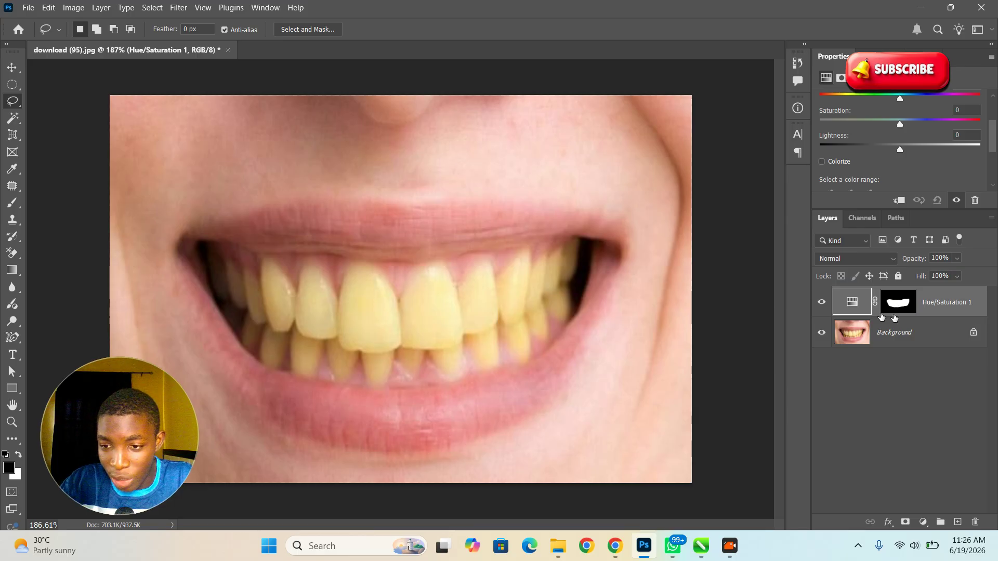
Set the Yellows range of the Hue/Saturation layer to Saturation -100 and Lightness +100
scroll(903, 164, "up", 3)
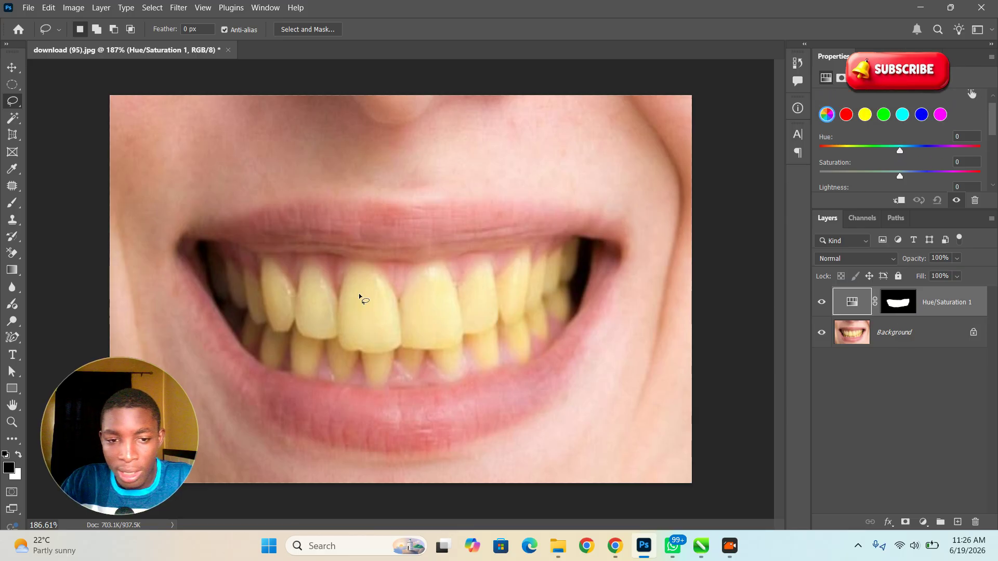
left_click(864, 114)
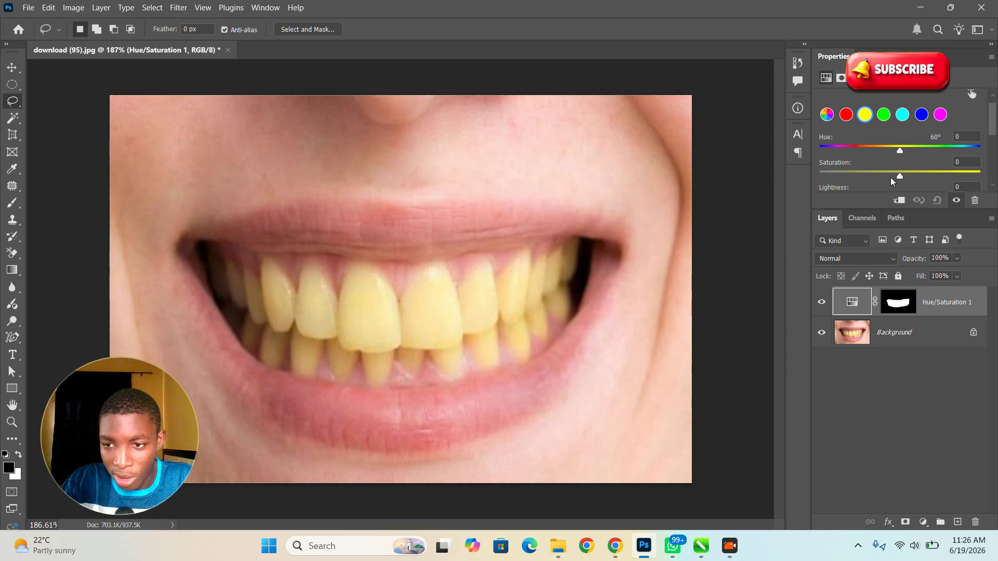
left_click_drag(897, 176, 789, 176)
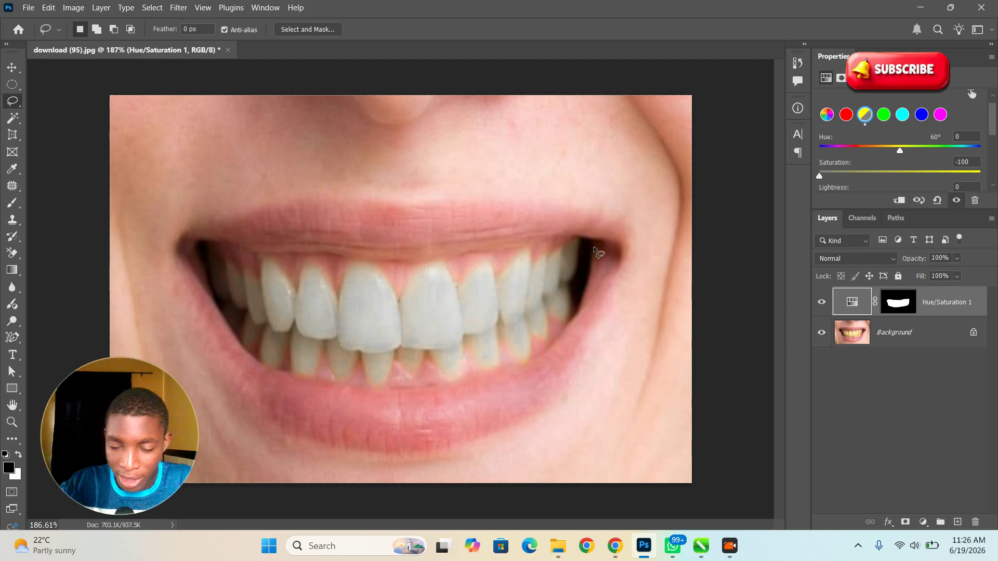
scroll(911, 160, "down", 1)
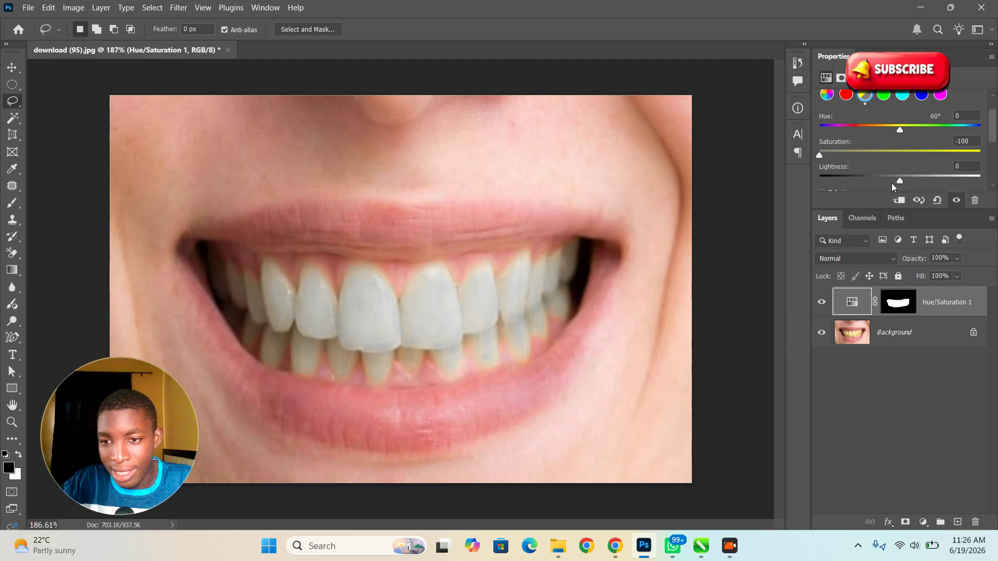
left_click_drag(899, 181, 987, 178)
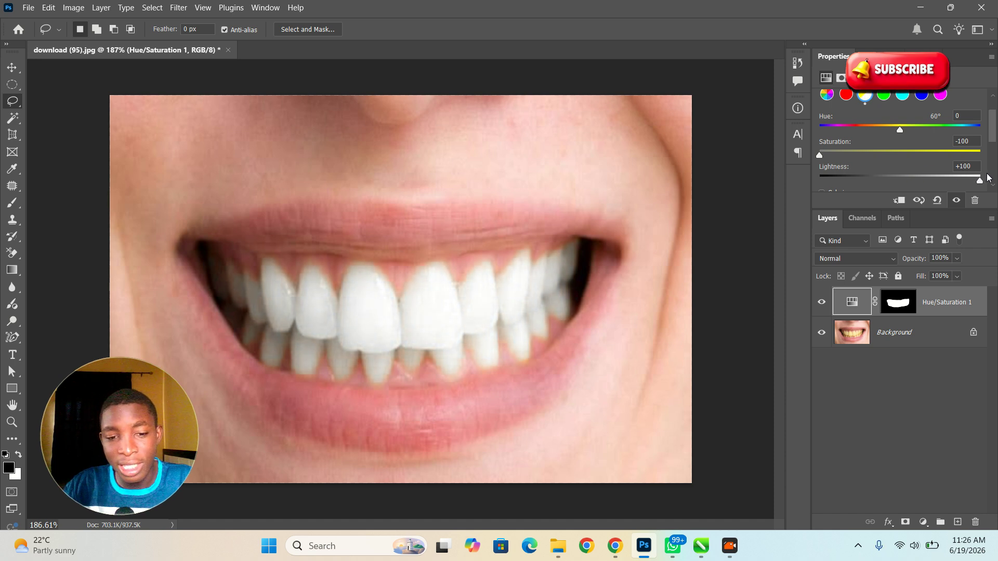
Shift the adjusted yellow colour range toward red, to 8°/37° and 68°/98°
scroll(964, 156, "down", 4)
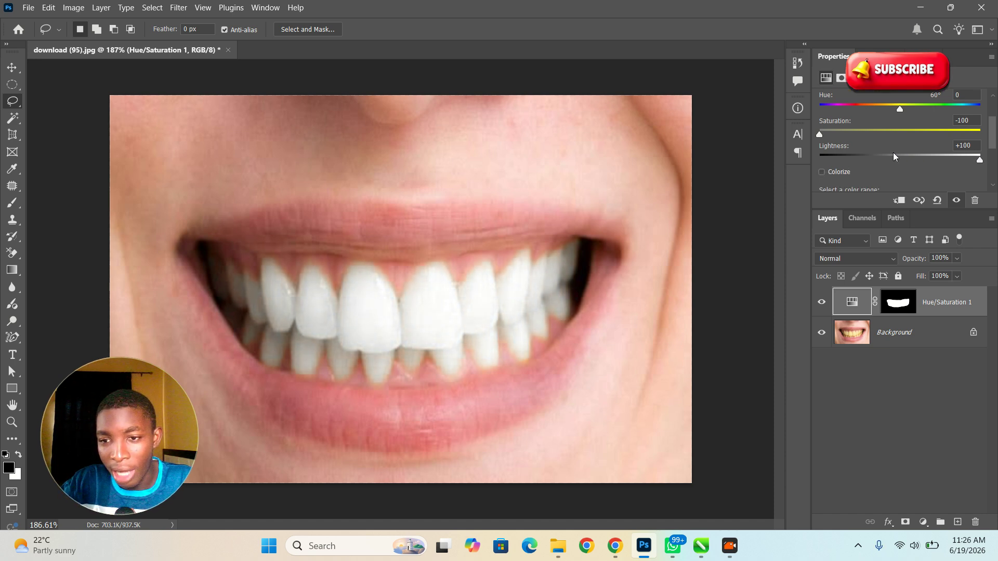
scroll(963, 154, "down", 1)
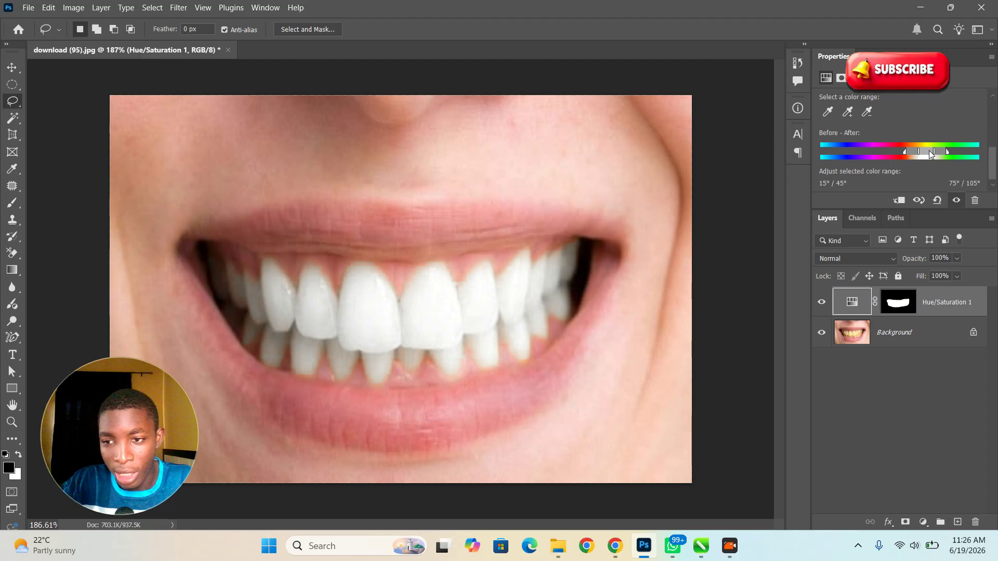
left_click_drag(932, 150, 927, 149)
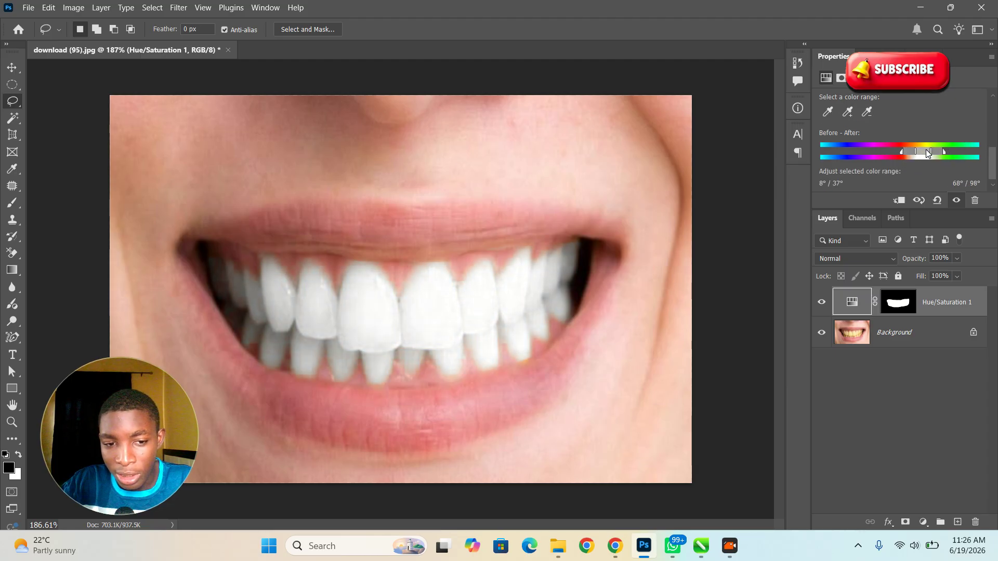